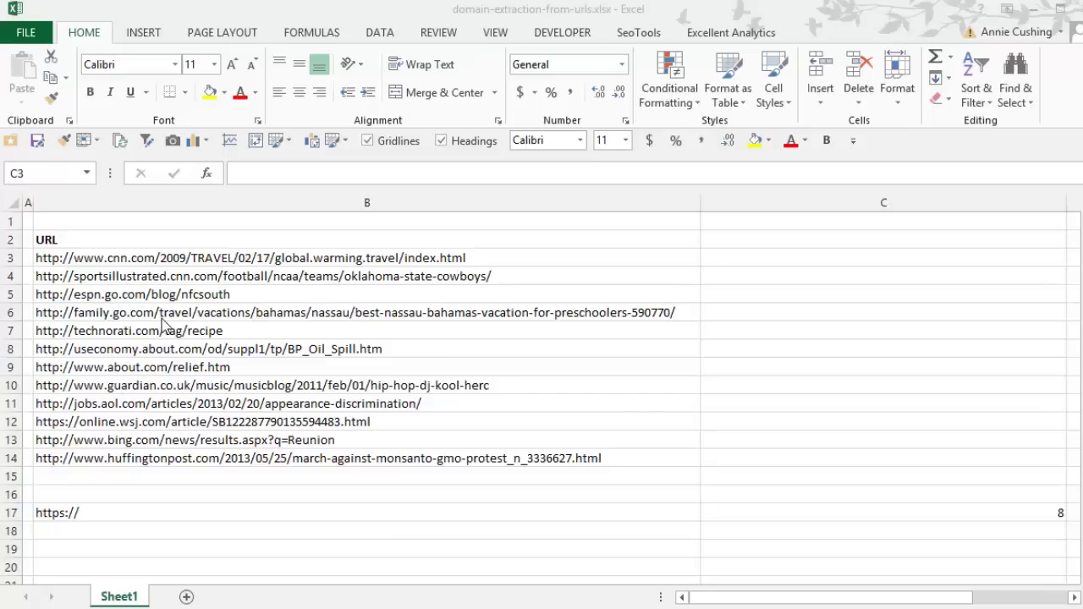
Enter 'Domain' in C2 and make it bold.
{"action": "left_click", "coordinate": [726, 258]}
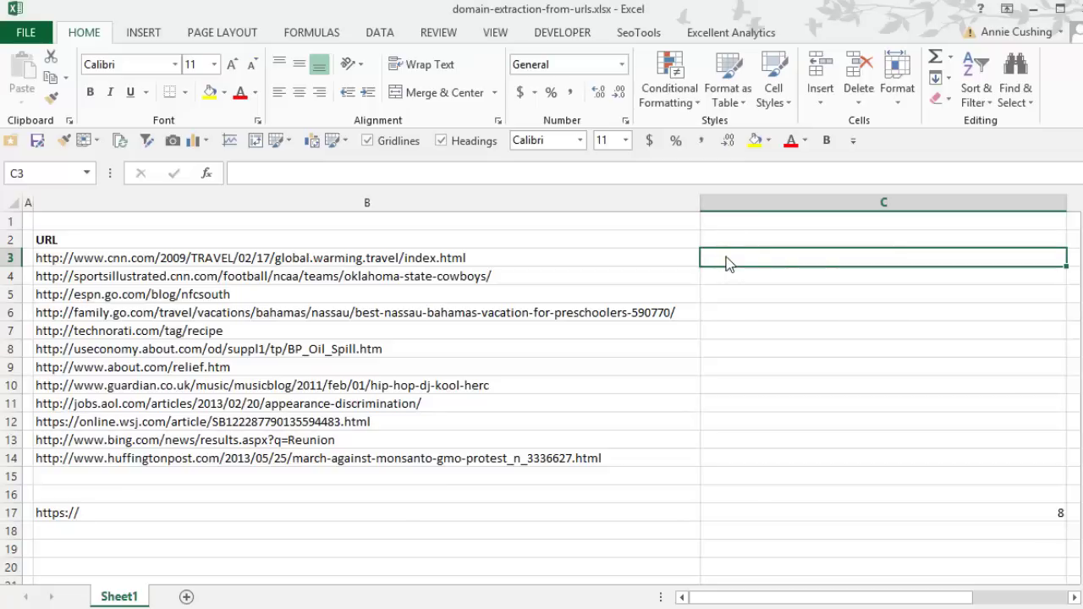
{"action": "left_click", "coordinate": [743, 237]}
{"action": "type", "text": "Domain"}
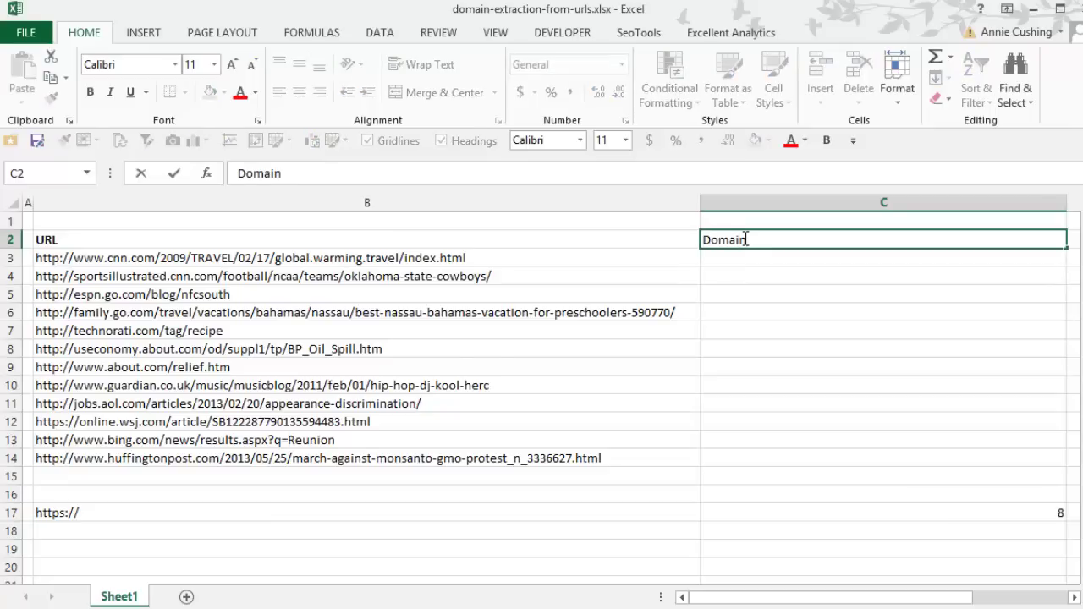
{"action": "key", "text": "Return"}
{"action": "left_click", "coordinate": [782, 237]}
{"action": "key", "text": "ctrl+b"}
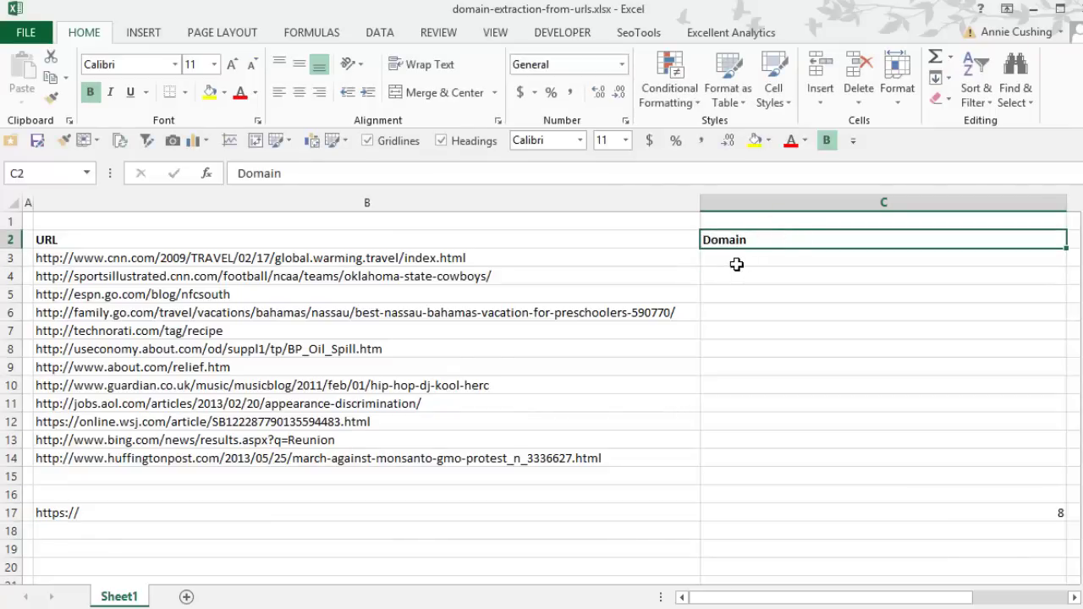
{"action": "left_click", "coordinate": [738, 264]}
Start C3's formula as =LEFT(B3, referencing the first URL.
{"action": "type", "text": "=lef"}
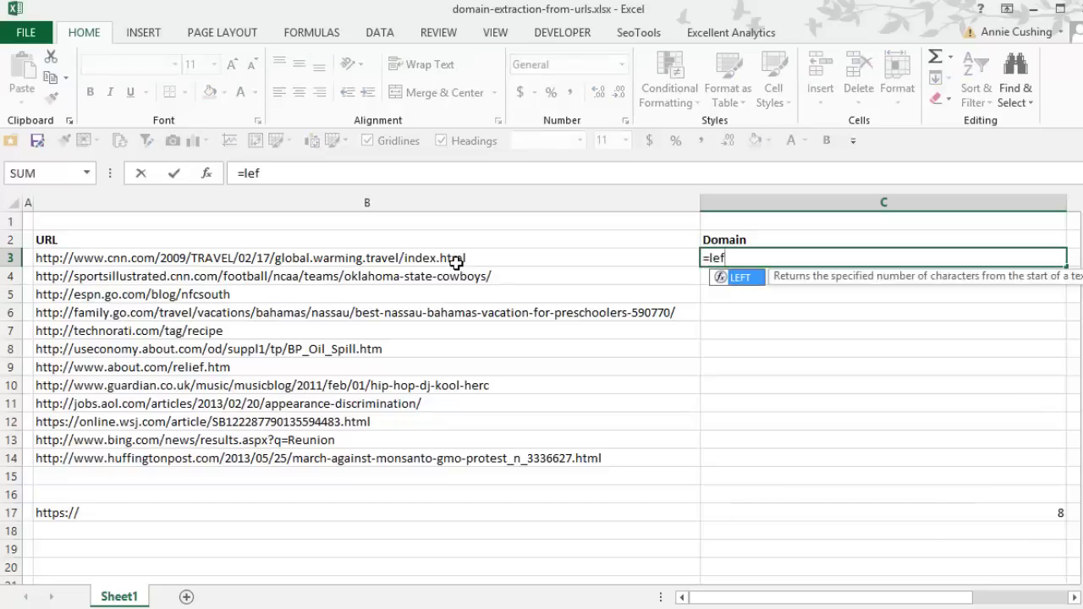
{"action": "key", "text": "Tab"}
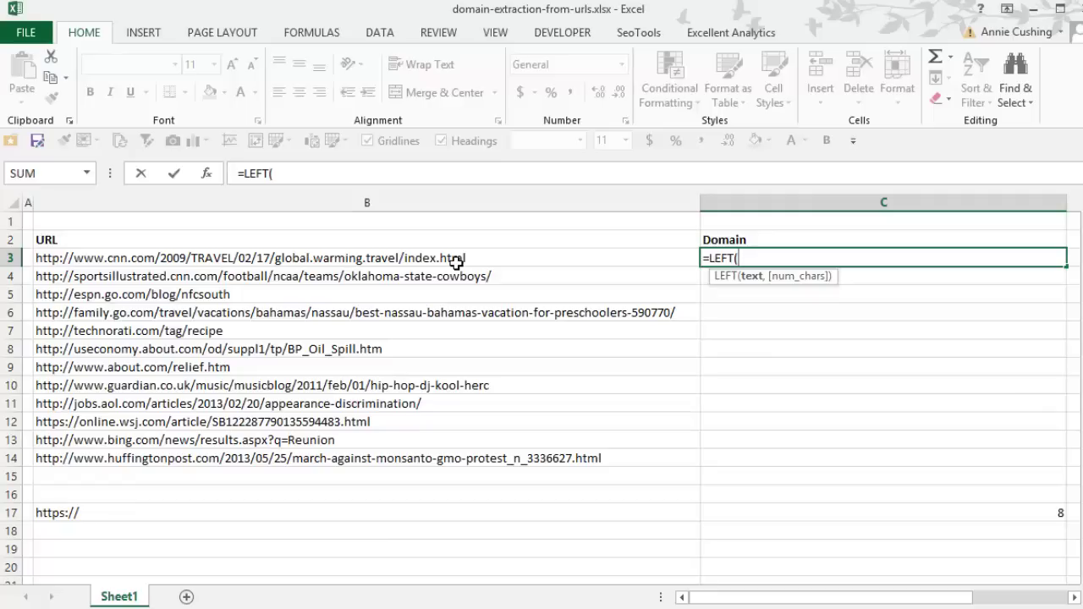
{"action": "left_click", "coordinate": [456, 264]}
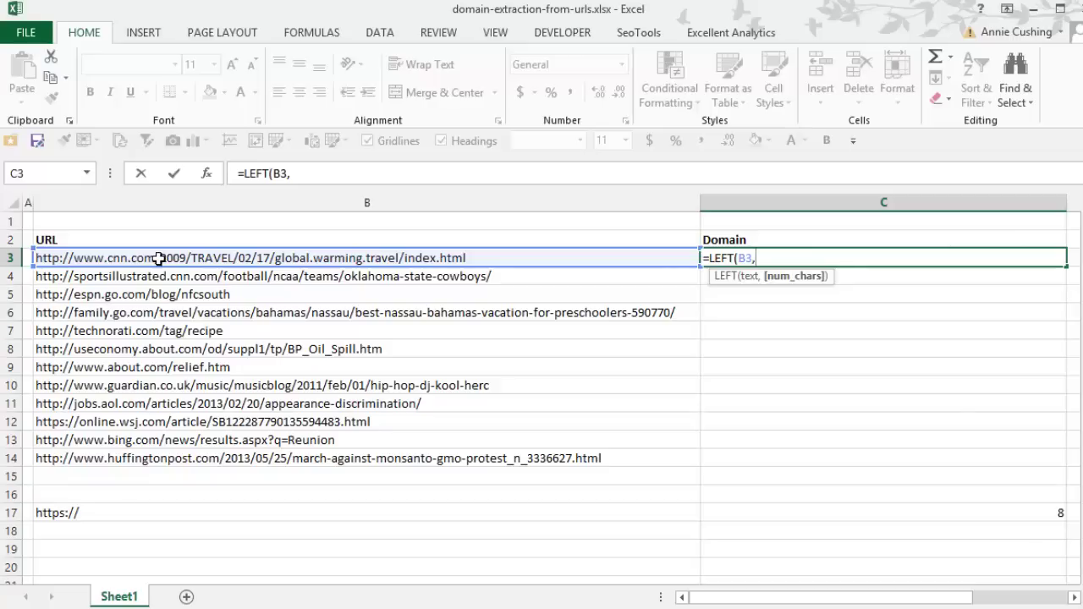
Add SEARCH("/",B3, as the character-count argument of C3's LEFT formula.
{"action": "type", "text": "sea"}
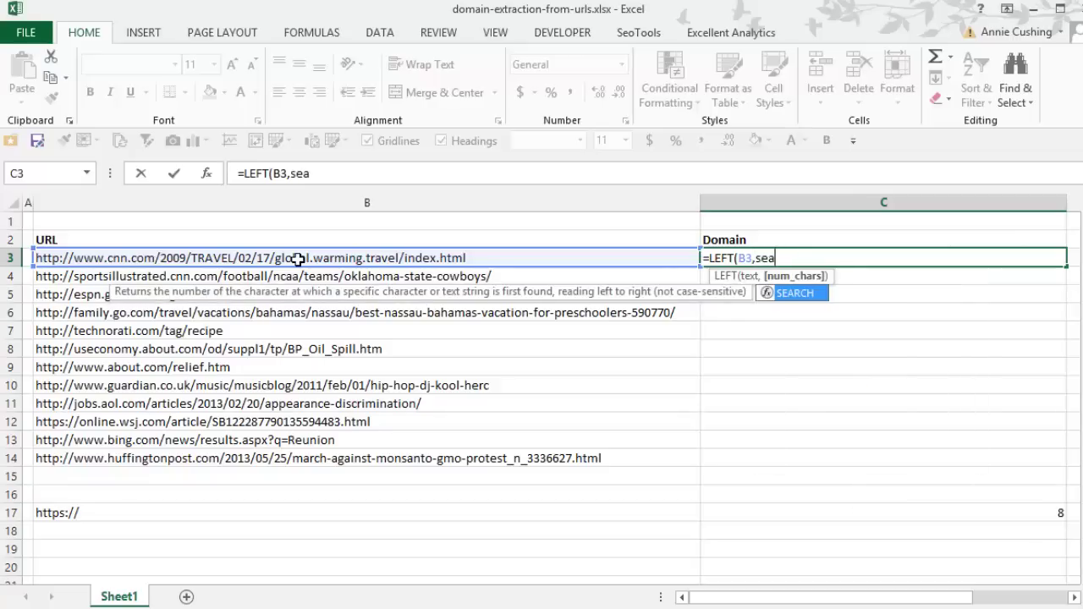
{"action": "key", "text": "Tab"}
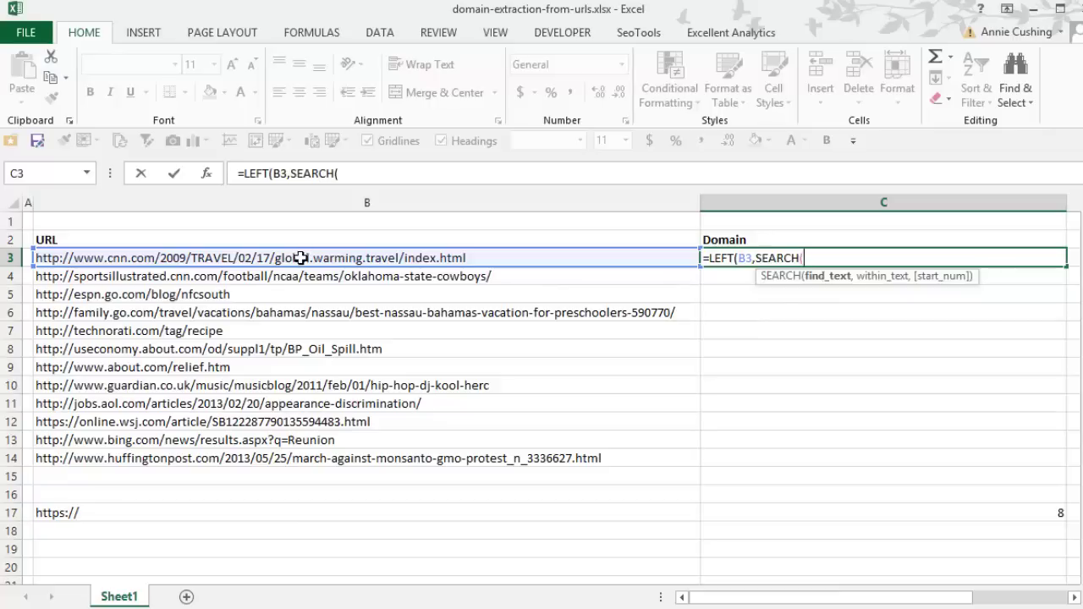
{"action": "left_click_drag", "start_coordinate": [302, 265], "coordinate": [303, 268]}
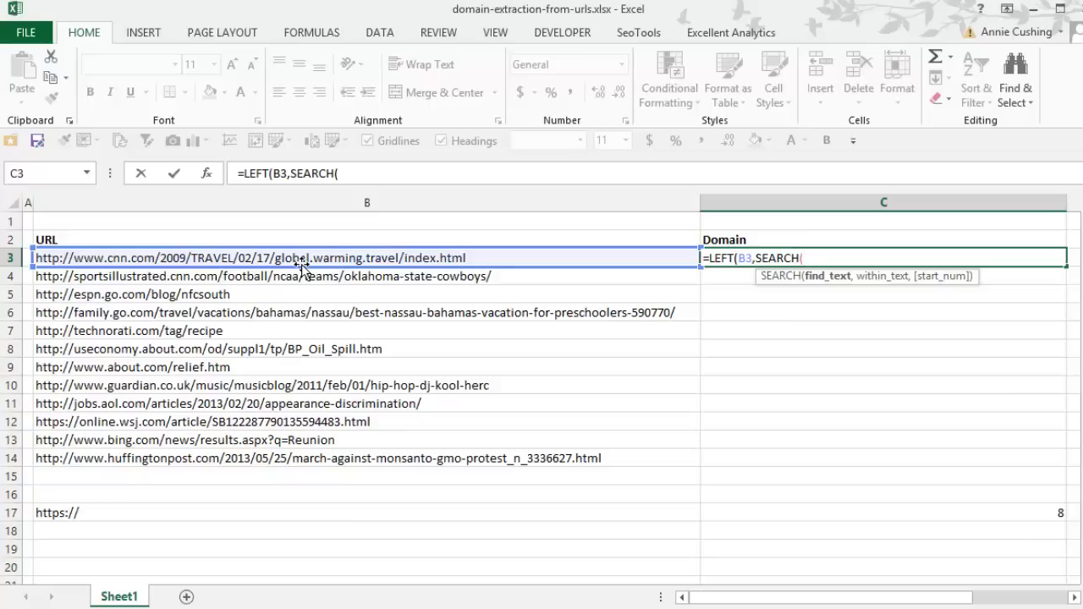
{"action": "type", "text": "\"/\""}
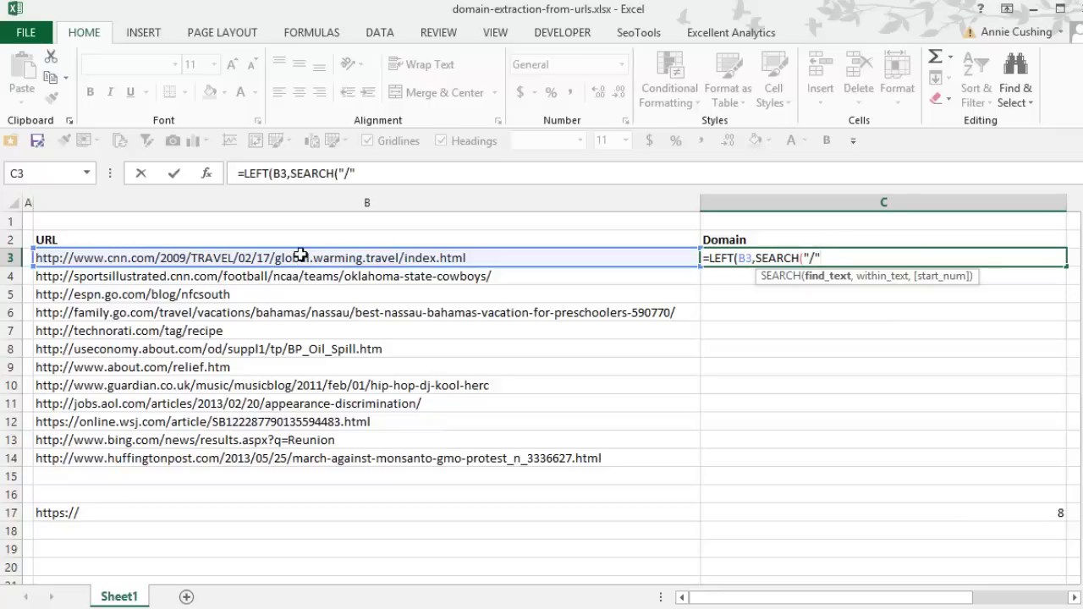
{"action": "type", "text": ","}
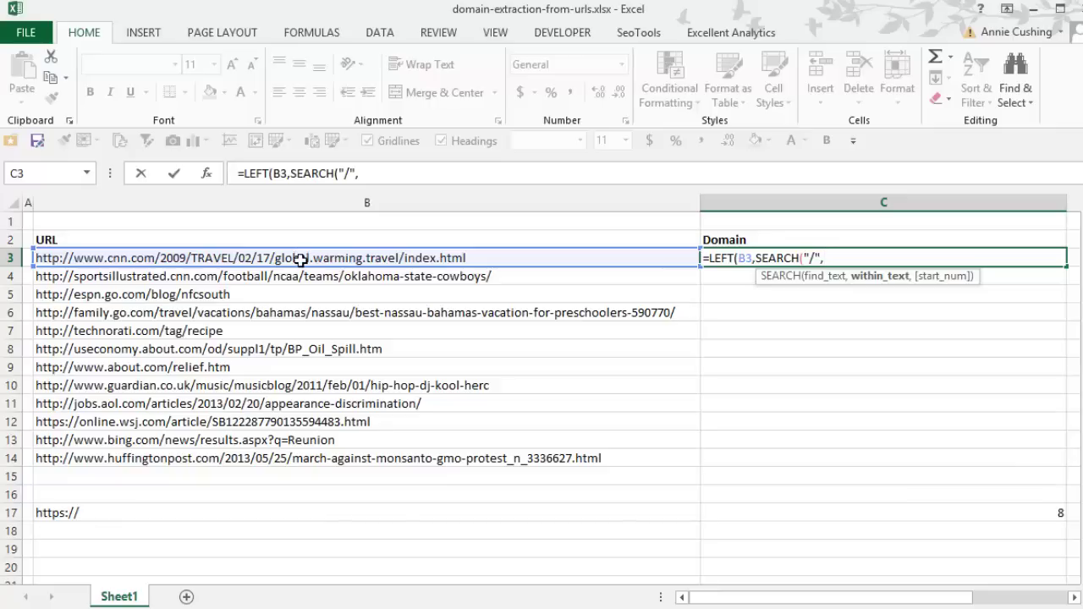
{"action": "left_click", "coordinate": [301, 260]}
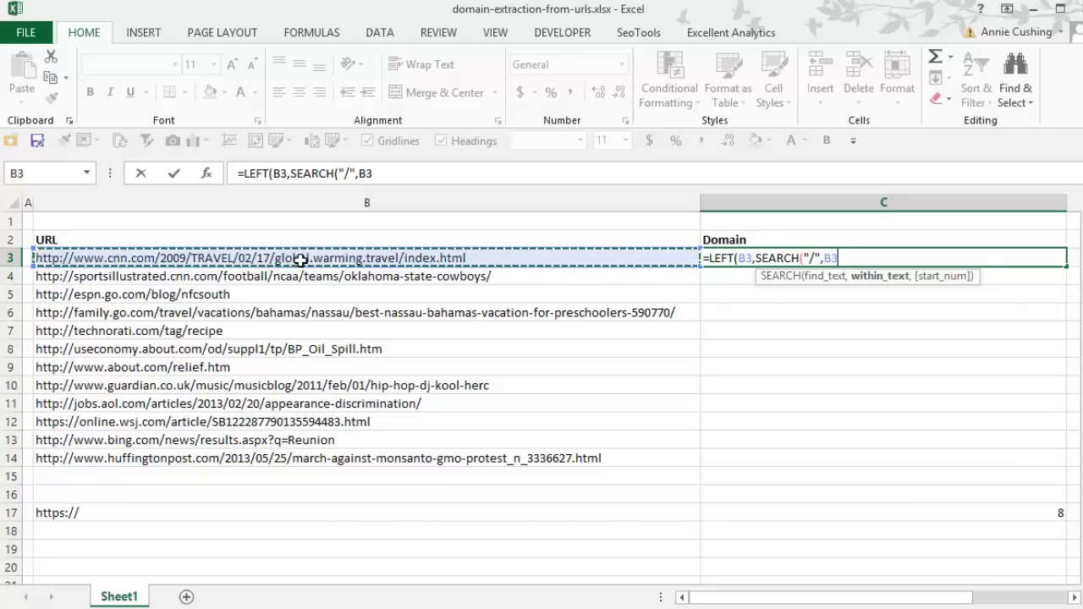
{"action": "type", "text": ","}
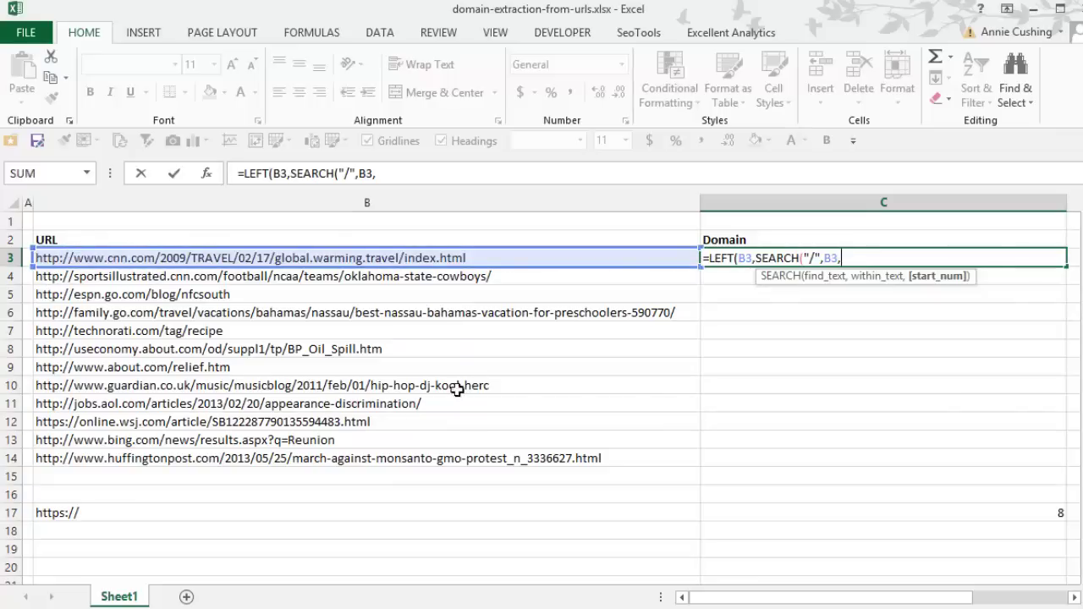
Prefix C3's unfinished formula with an apostrophe to keep it as text.
{"action": "left_click", "coordinate": [706, 258]}
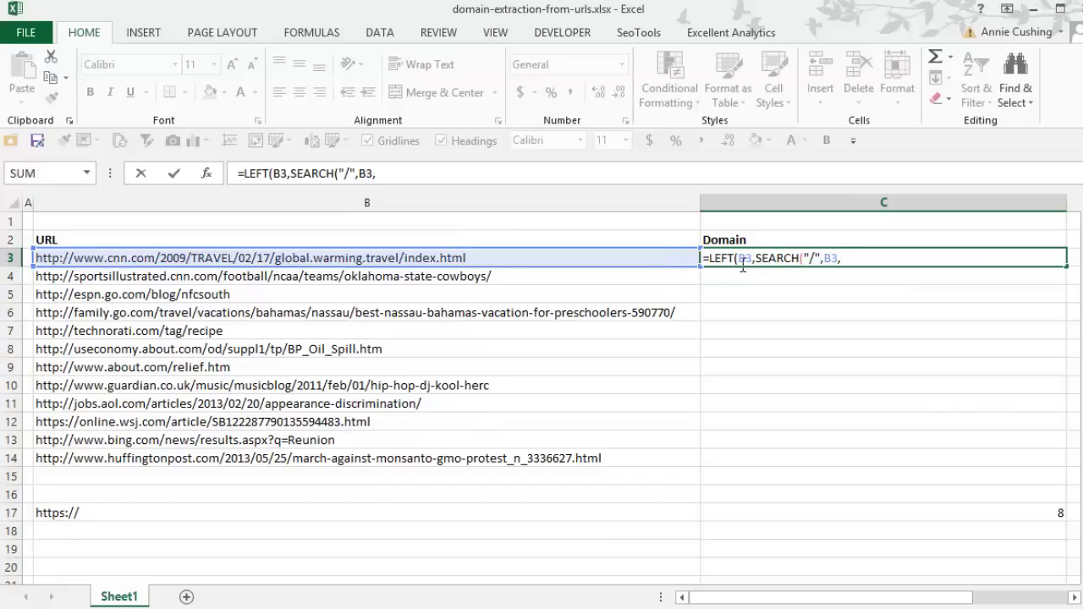
{"action": "type", "text": "'"}
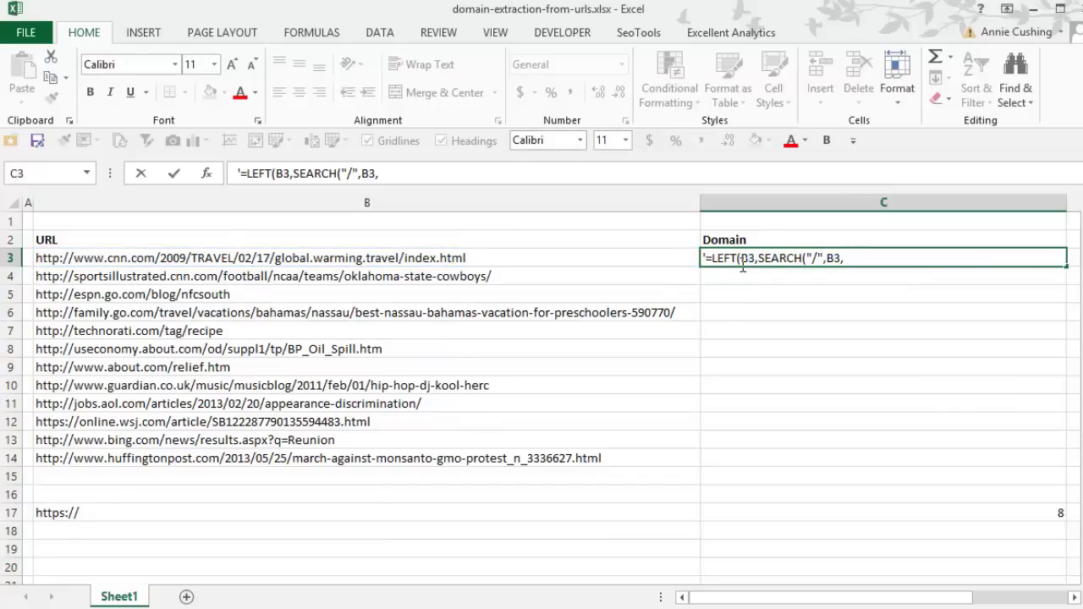
{"action": "left_click", "coordinate": [191, 516]}
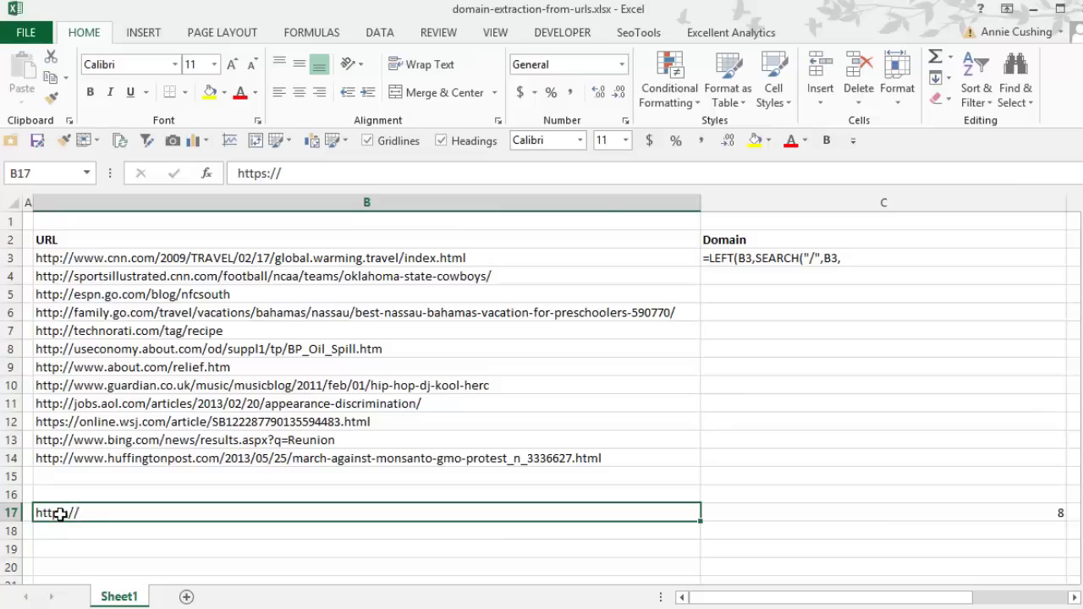
{"action": "double_click", "coordinate": [61, 514]}
{"action": "key", "text": "Delete"}
{"action": "key", "text": "Return"}
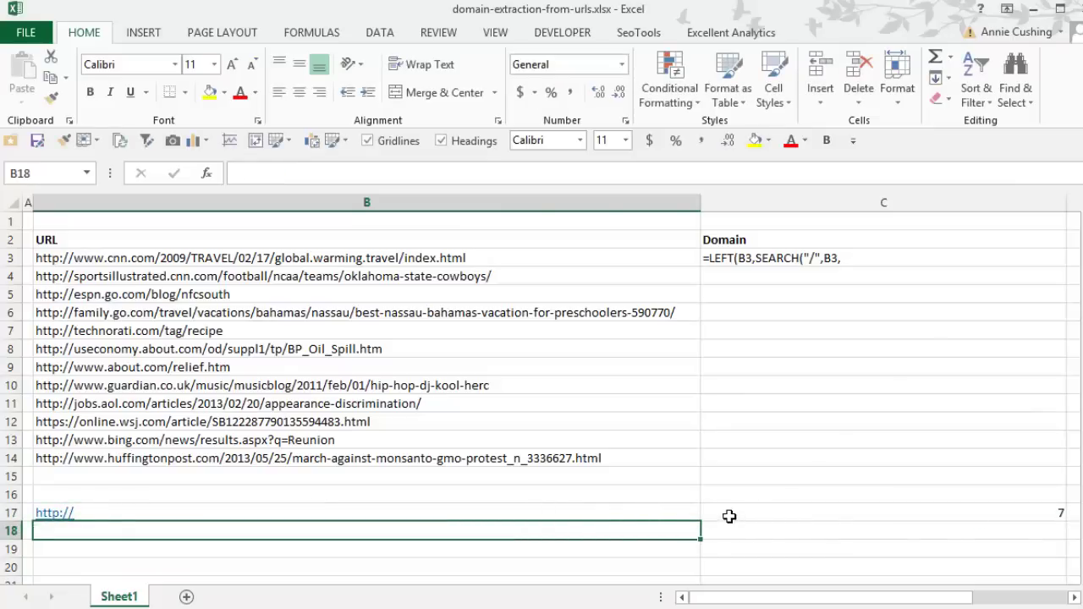
{"action": "left_click", "coordinate": [730, 513]}
{"action": "double_click", "coordinate": [735, 513]}
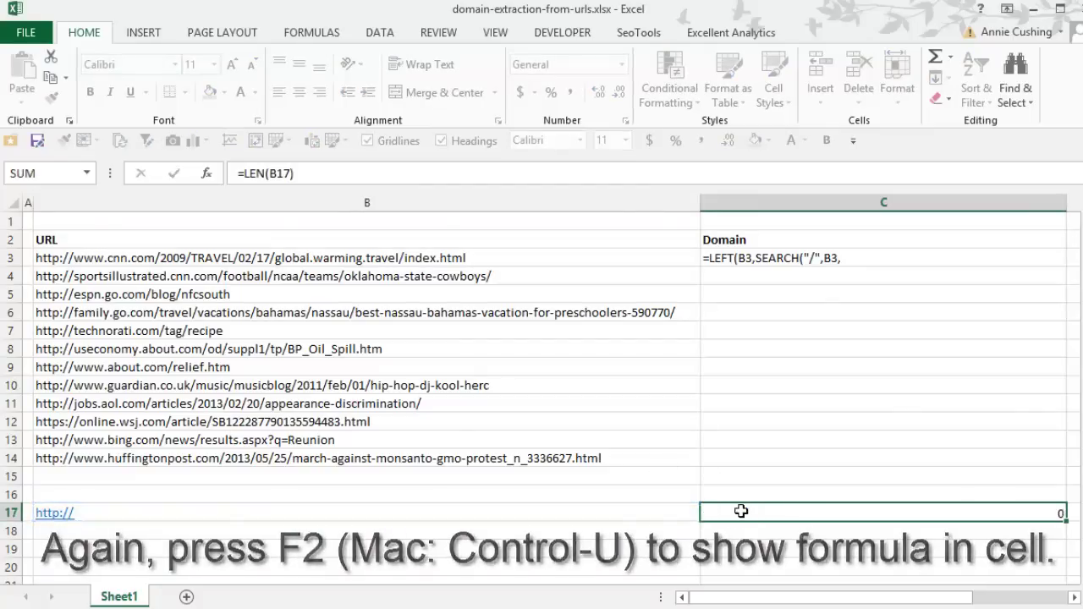
{"action": "key", "text": "Escape"}
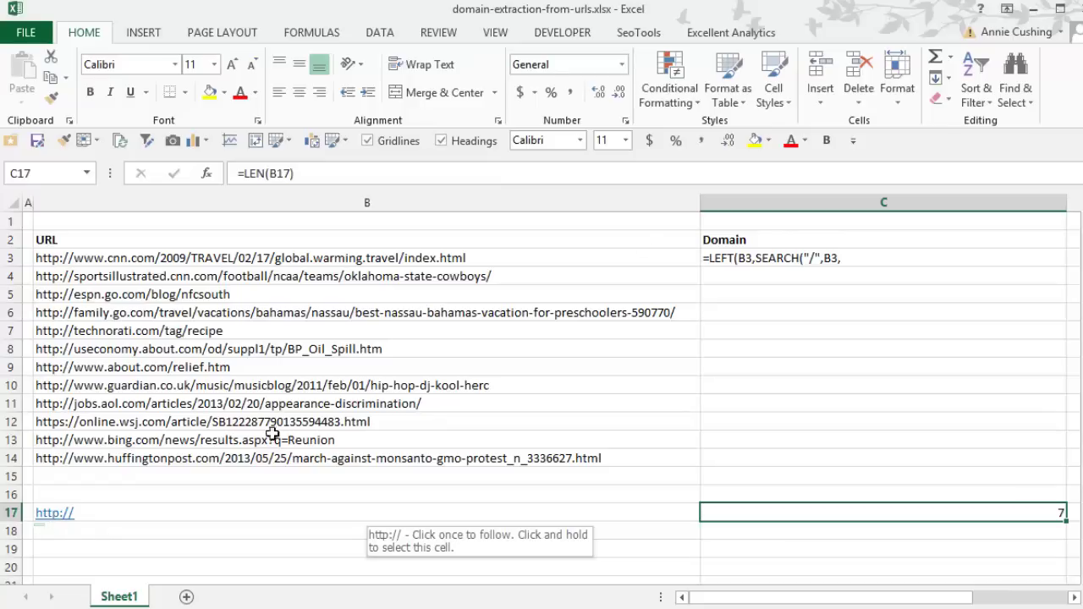
{"action": "left_click", "coordinate": [861, 256]}
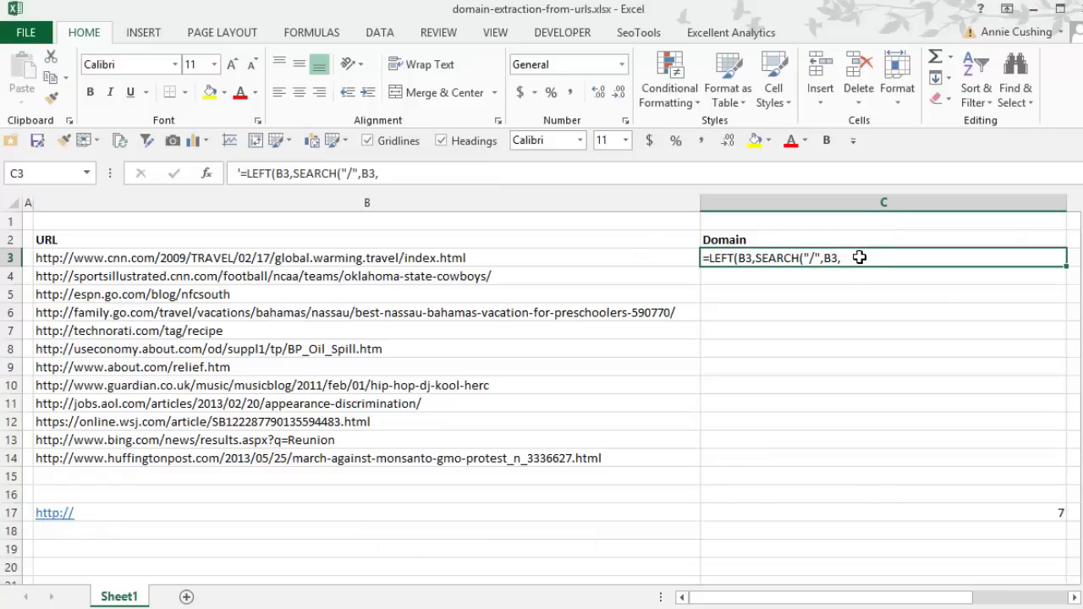
{"action": "double_click", "coordinate": [860, 257]}
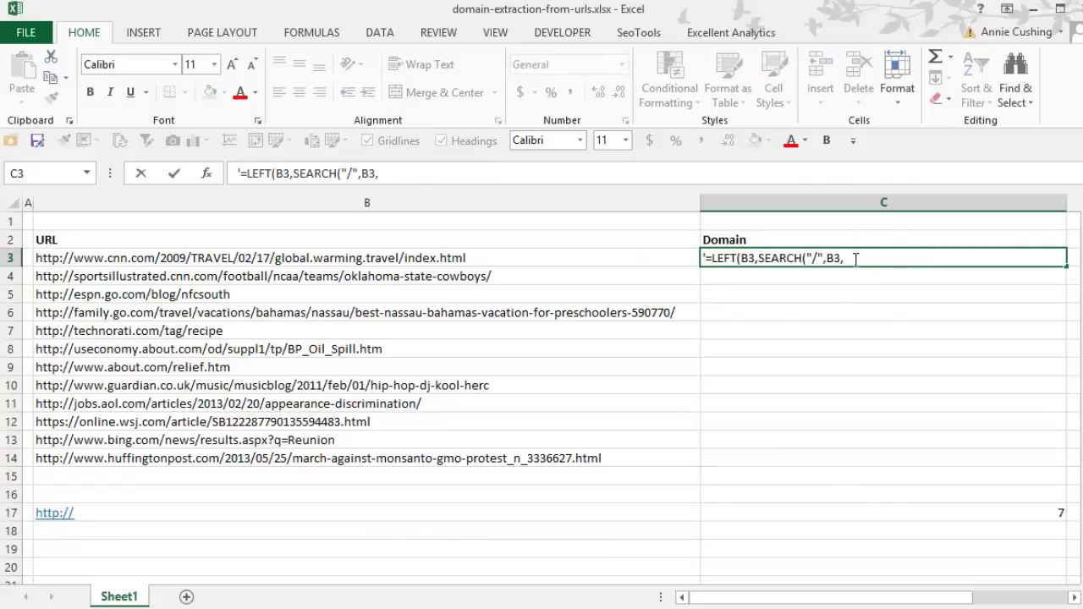
{"action": "key", "text": "BackSpace"}
{"action": "left_click", "coordinate": [707, 258]}
{"action": "key", "text": "BackSpace"}
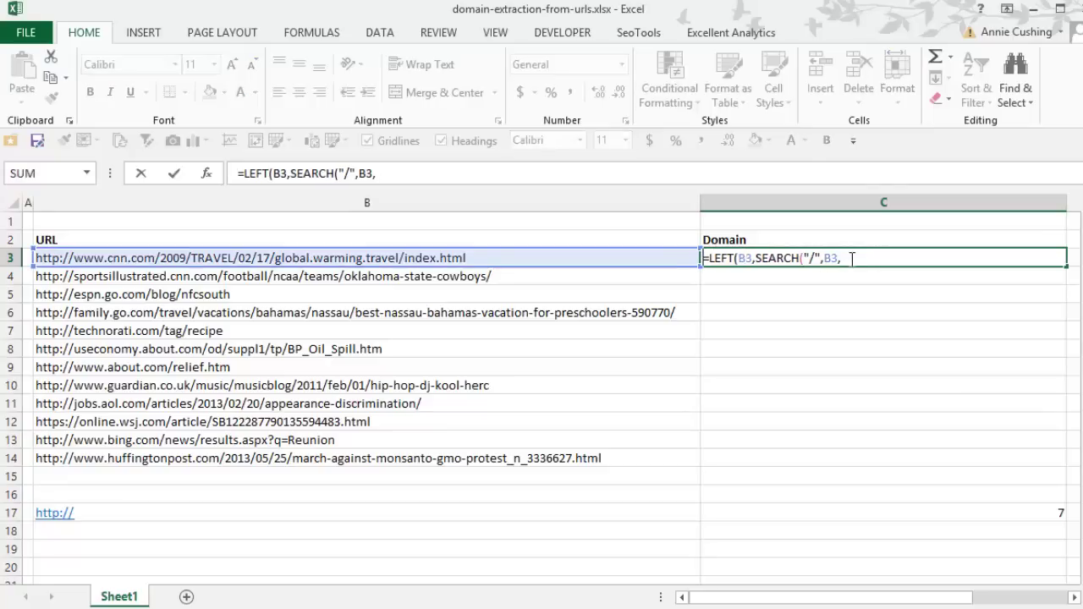
{"action": "left_click", "coordinate": [853, 259]}
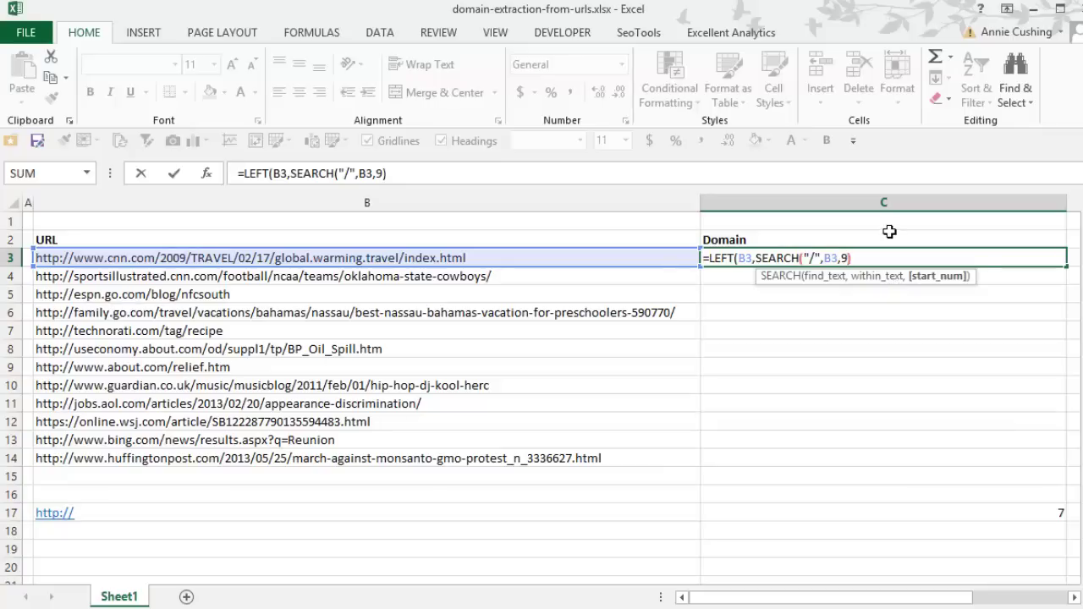
{"action": "key", "text": "Right"}
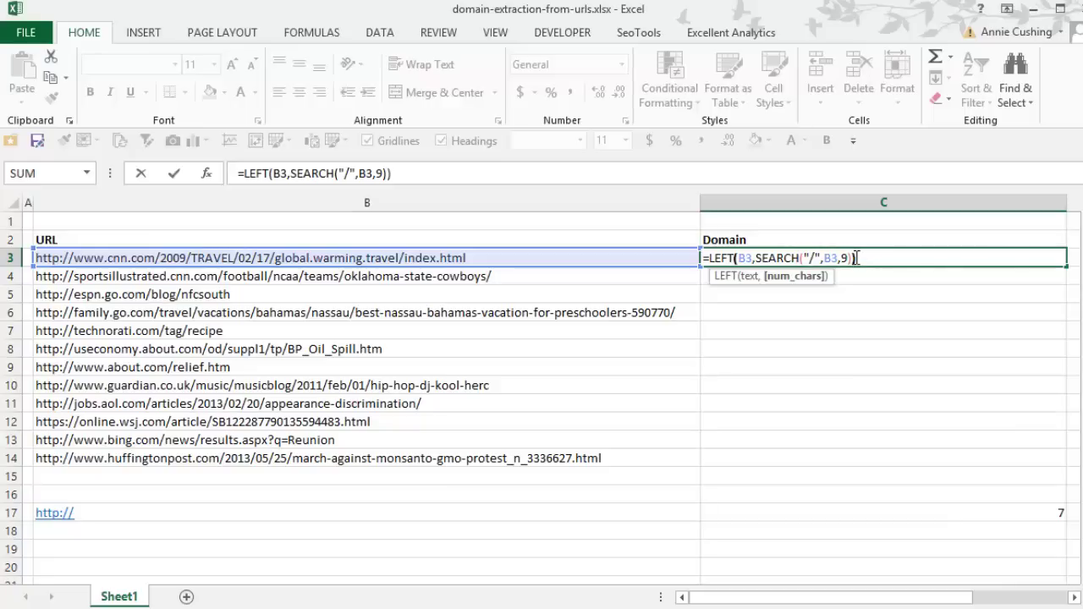
{"action": "type", "text": ")"}
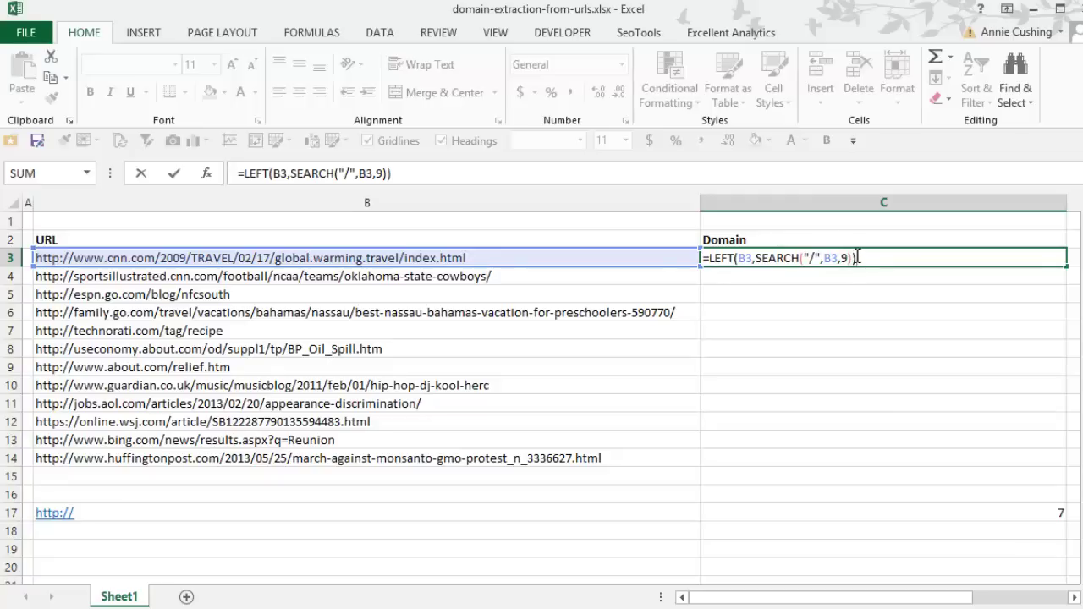
{"action": "key", "text": "Return"}
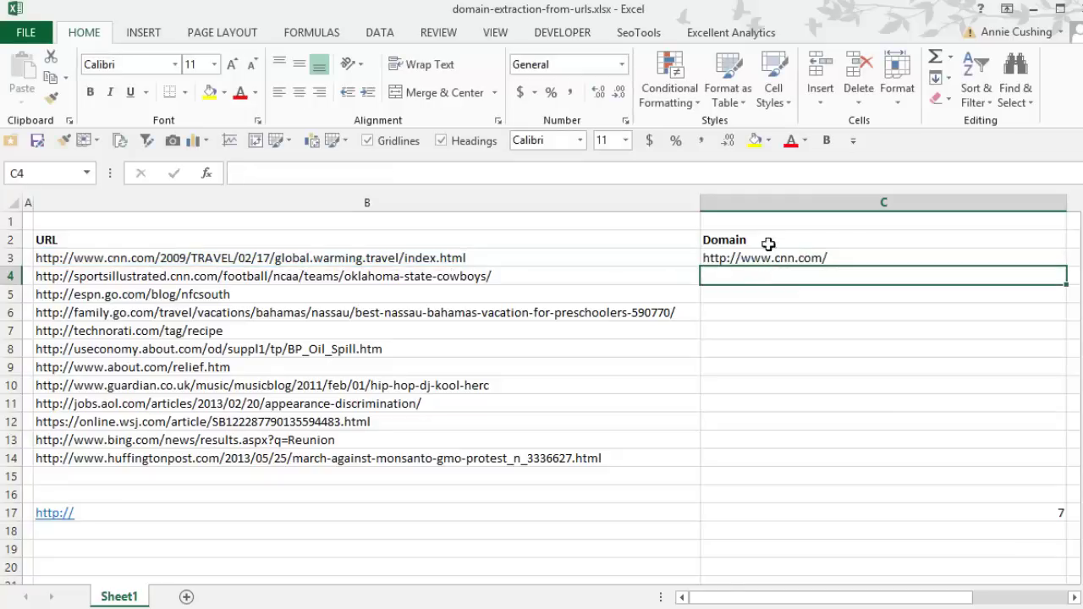
Fill the domain formula from C3 down to C14.
{"action": "left_click", "coordinate": [765, 261]}
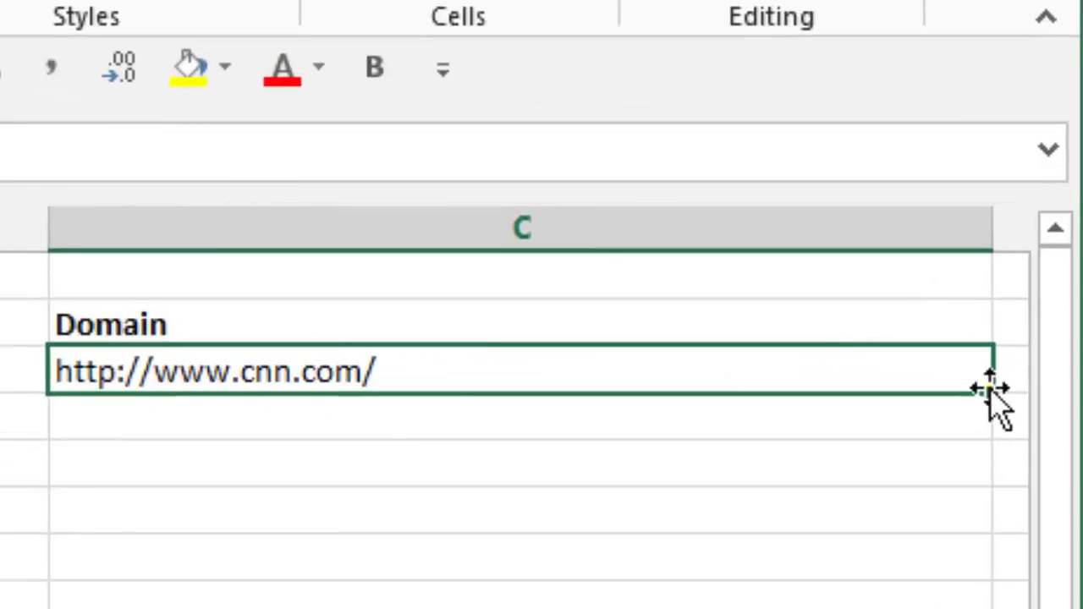
{"action": "double_click", "coordinate": [1067, 266]}
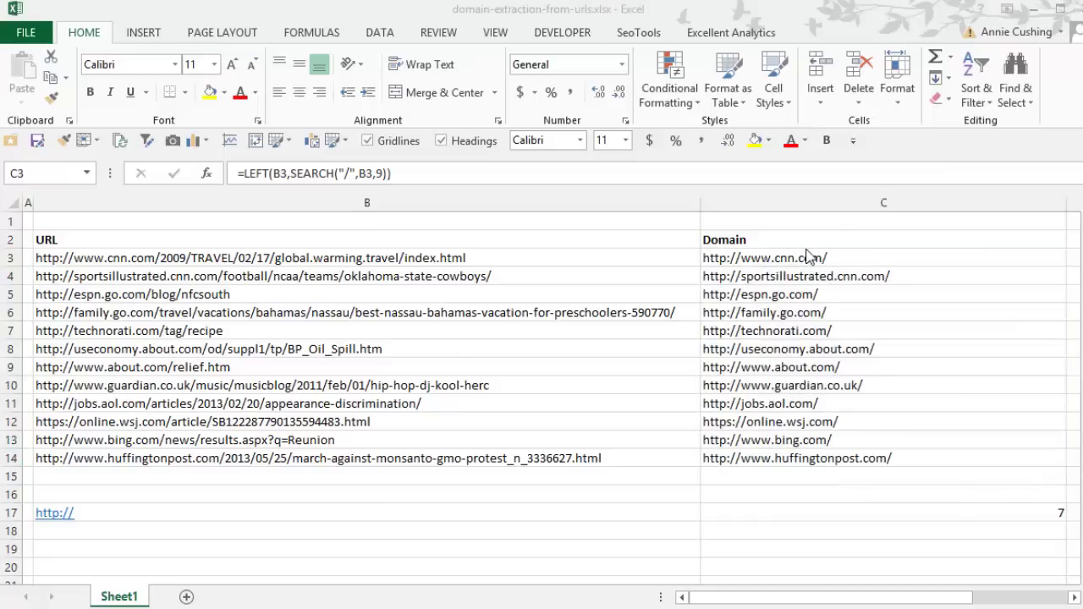
Copy C3:C14 and paste it back over itself as values only.
{"action": "key", "text": "ctrl+c"}
{"action": "key", "text": "ctrl+v"}
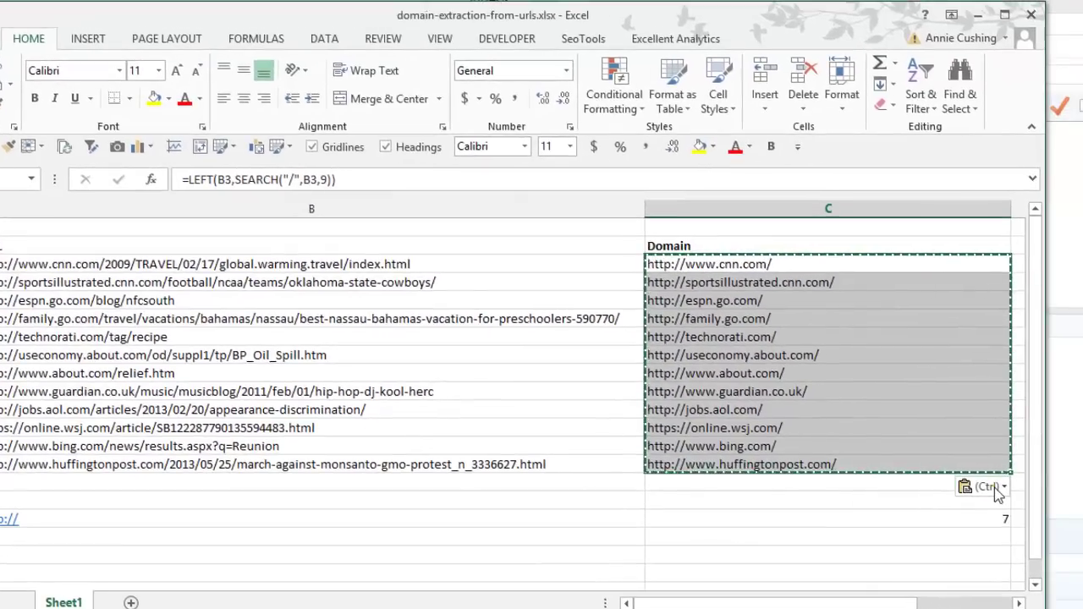
{"action": "left_click", "coordinate": [1019, 488]}
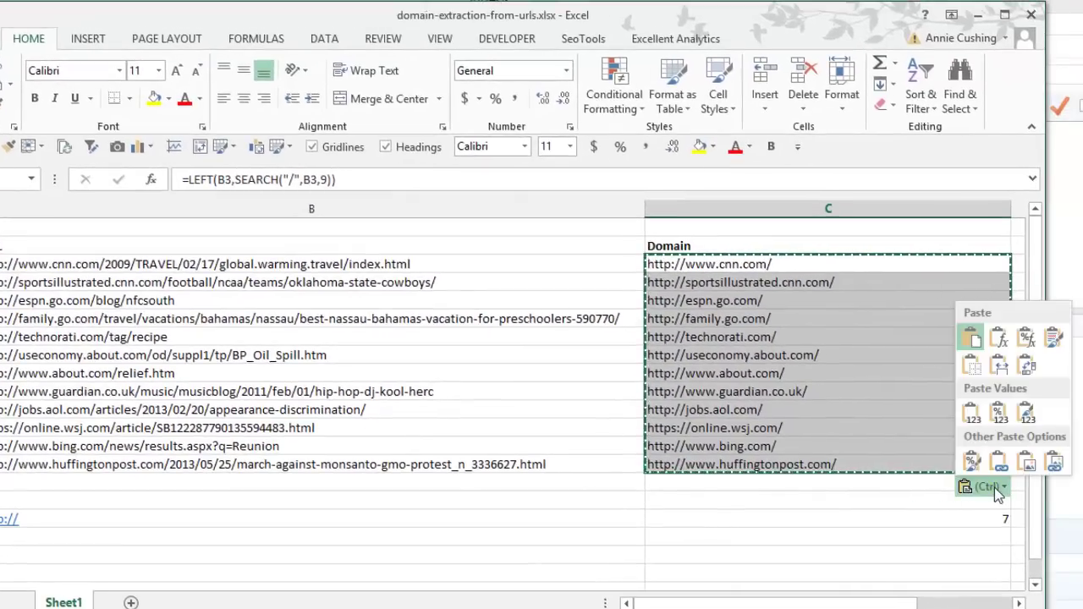
{"action": "left_click", "coordinate": [972, 413]}
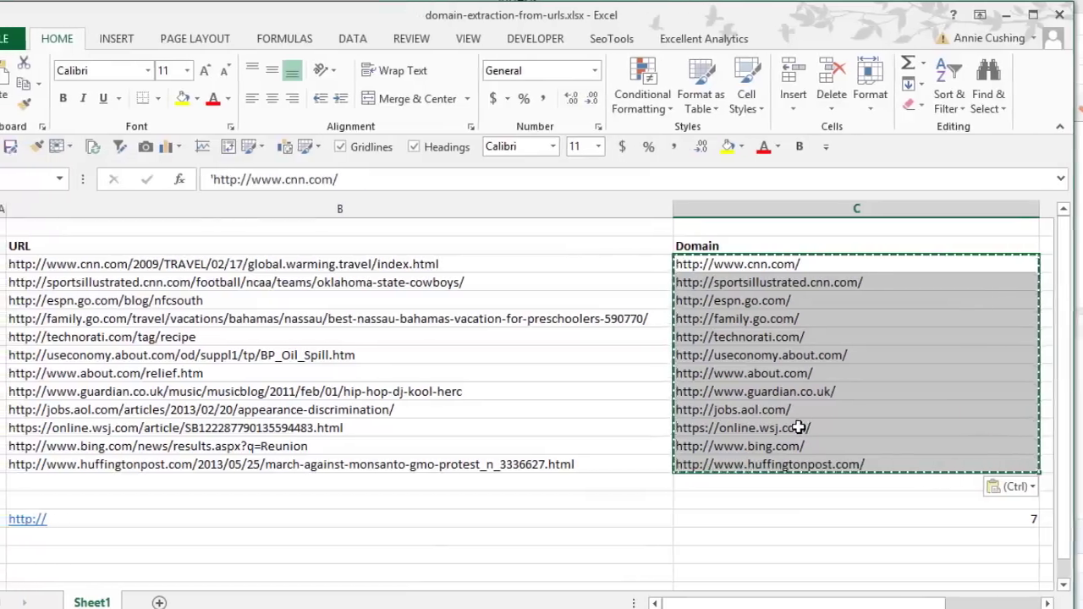
{"action": "key", "text": "Escape"}
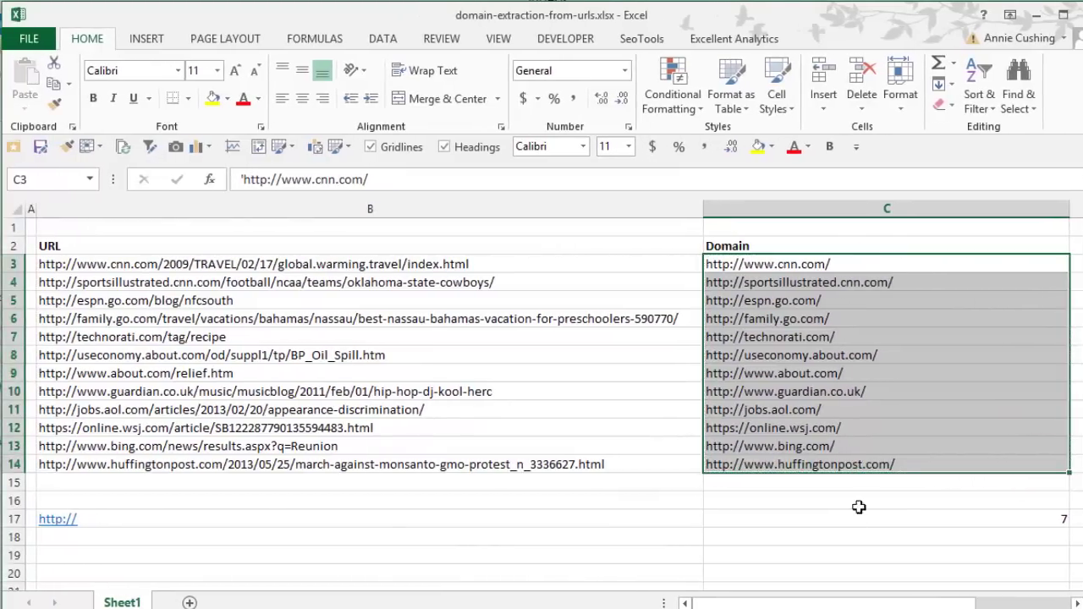
Confirm C3 and C4 now hold plain domain text instead of formulas.
{"action": "left_click", "coordinate": [871, 501]}
{"action": "left_click", "coordinate": [750, 264]}
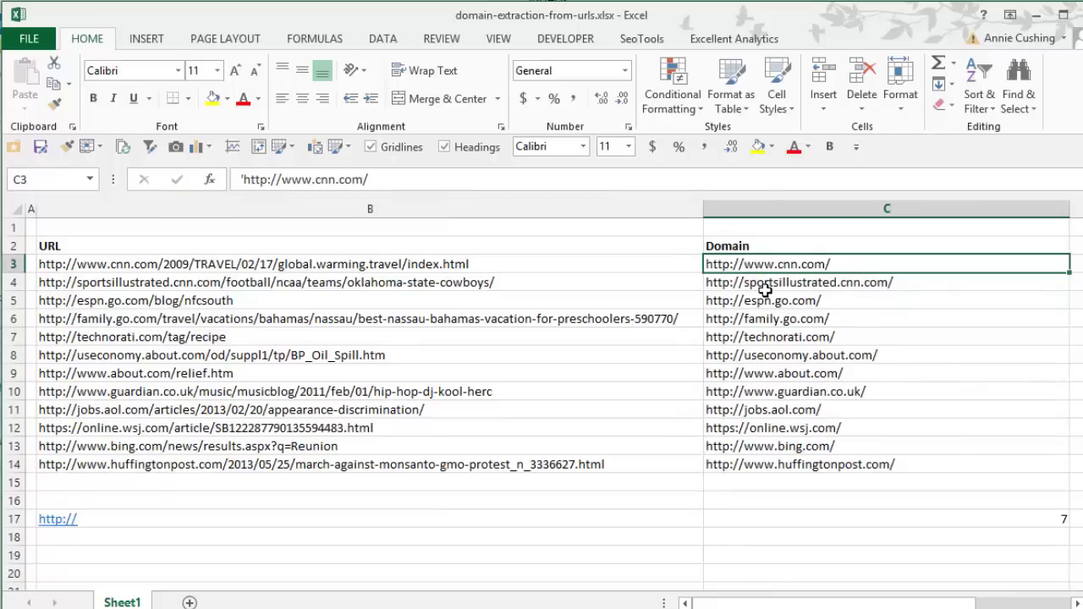
{"action": "left_click", "coordinate": [765, 286]}
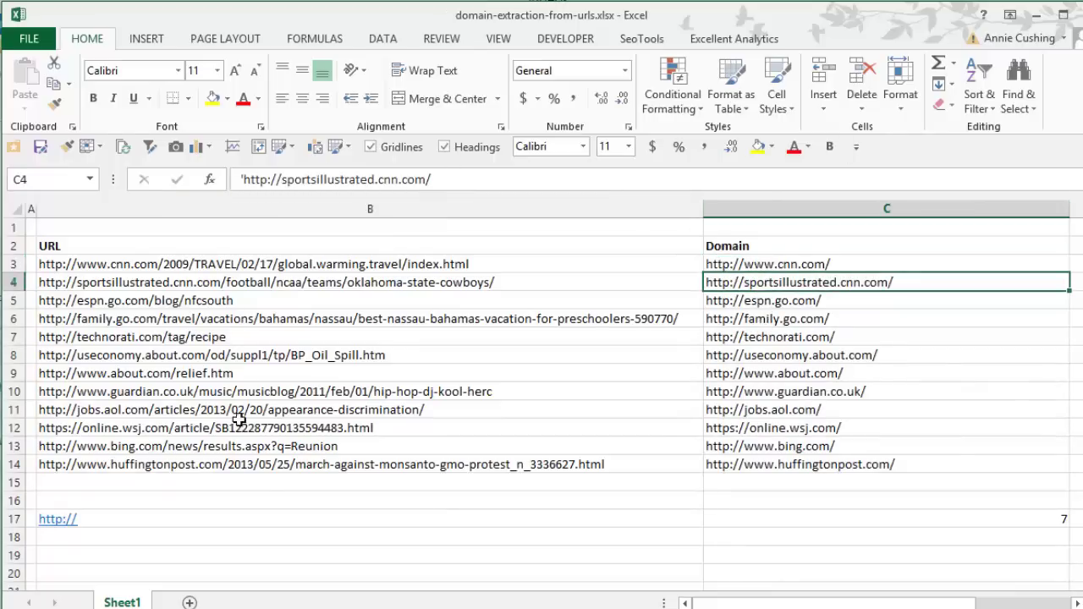